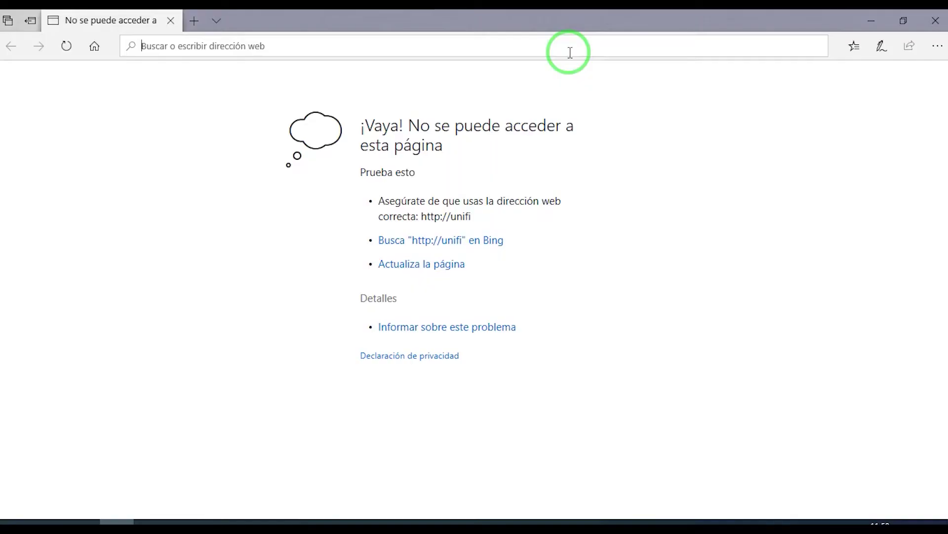
- Try loading Google and then the router address 192.168.0.1 in Edge
text(googl)
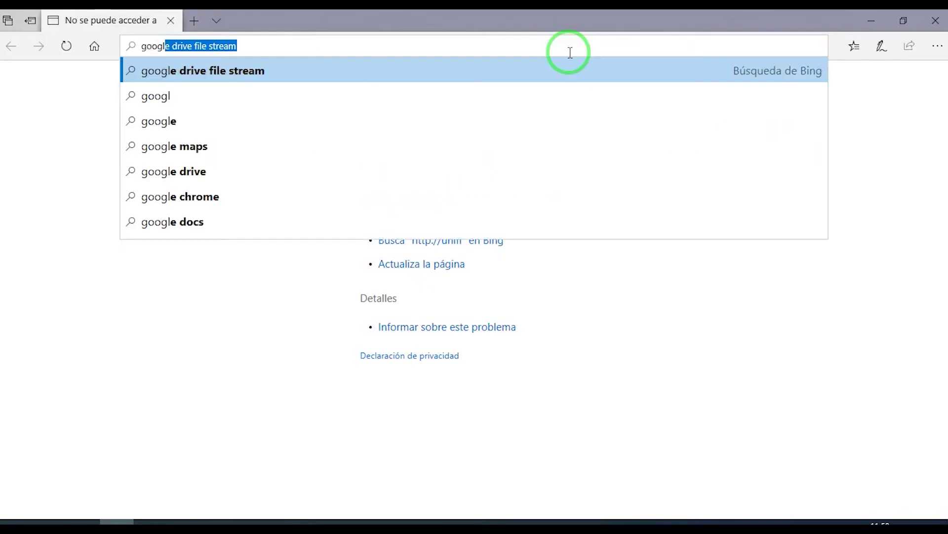
text(e)
key(ctrl+Return)
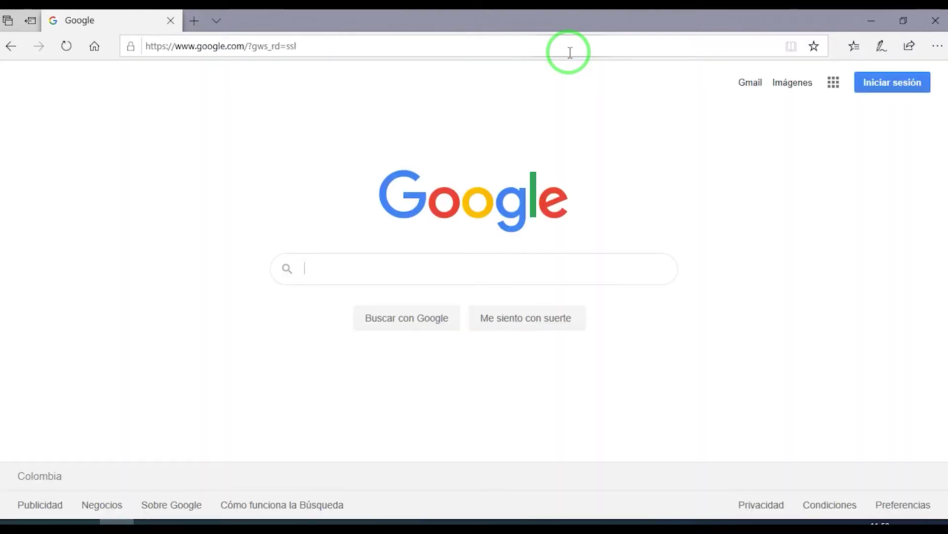
click(500, 50)
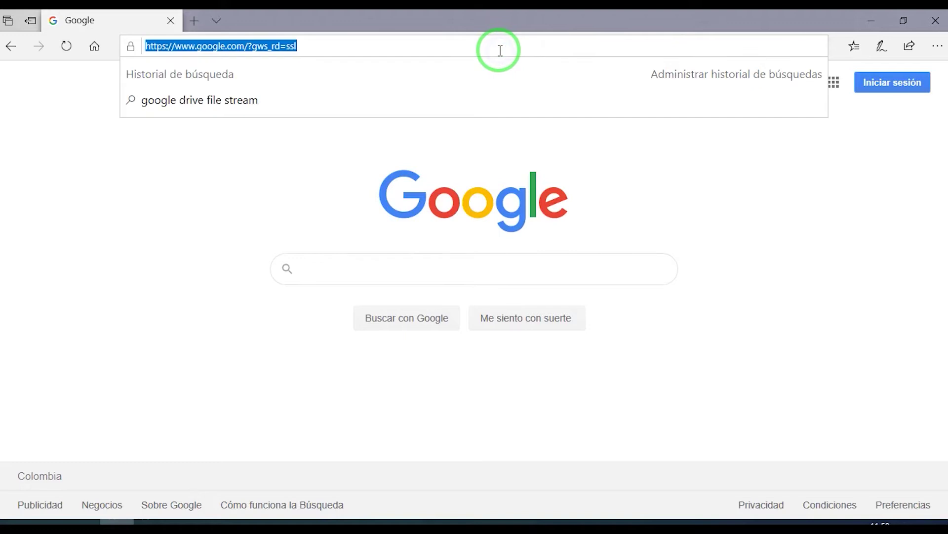
text(192.168)
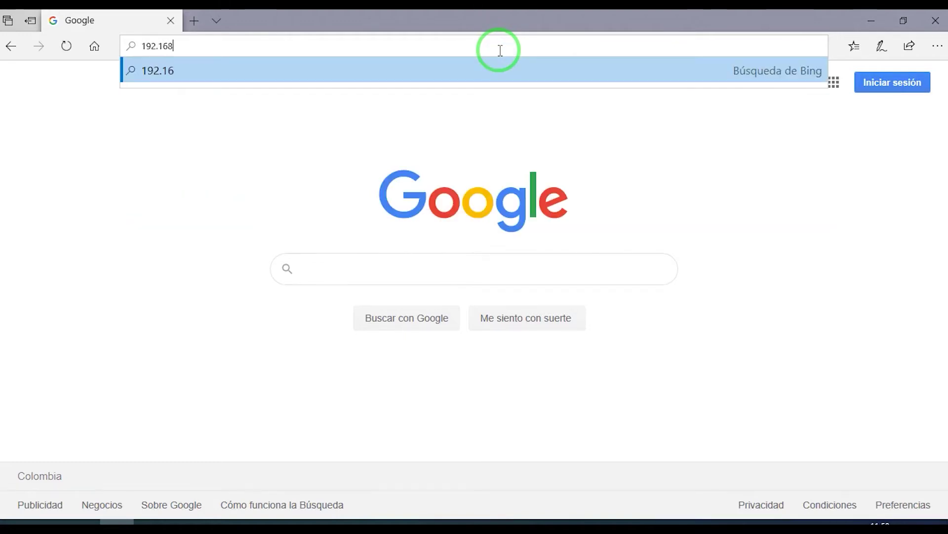
text(.0.1)
key(Return)
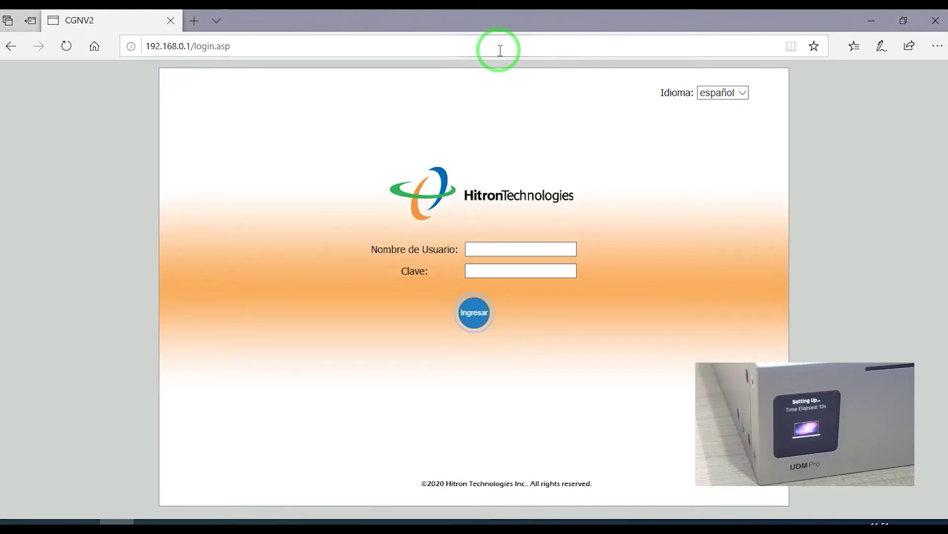
- Load the UniFi Dream Machine Pro setup page at 192.168.1.1
click(500, 50)
drag(256, 45, 65, 69)
text(192.)
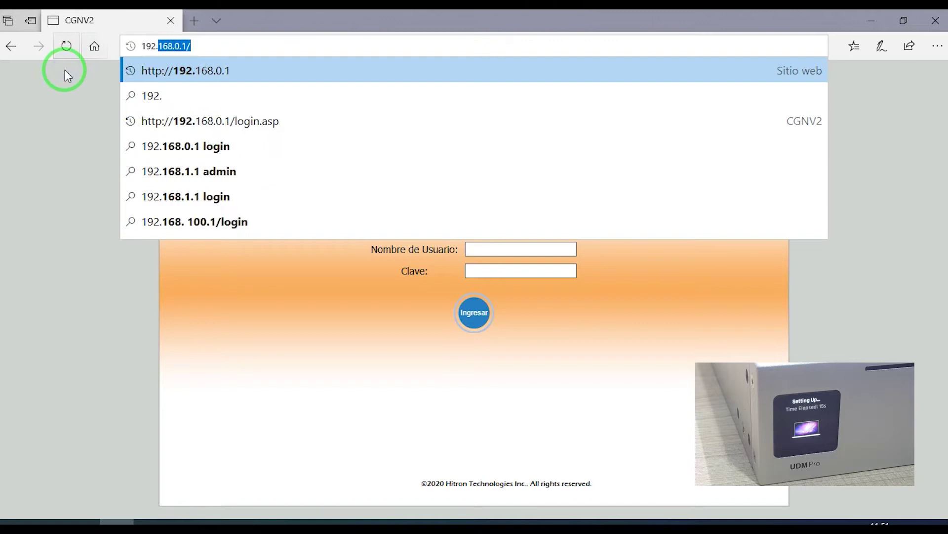
text(168.1.1)
key(Return)
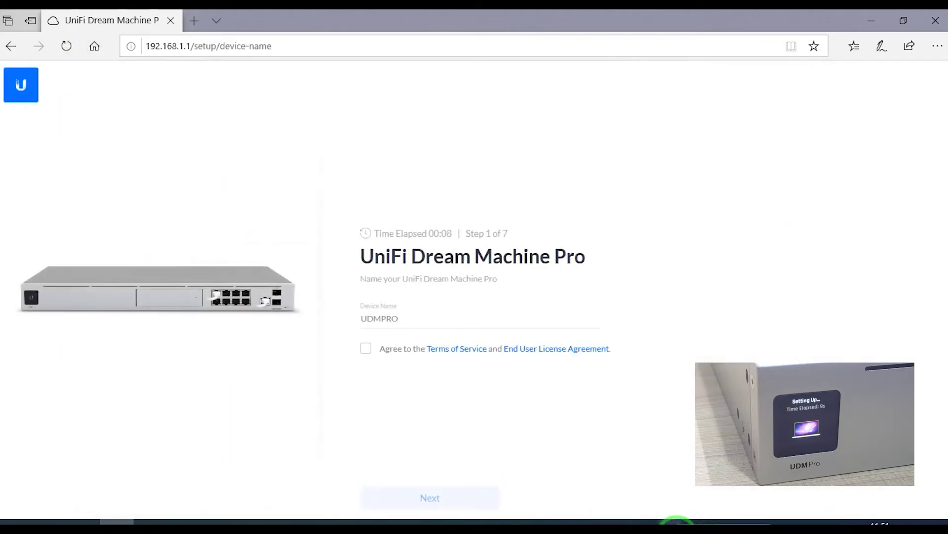
- Name the device UDMPRO-1, accept the terms, and enter the UI.com account e-mail
click(672, 522)
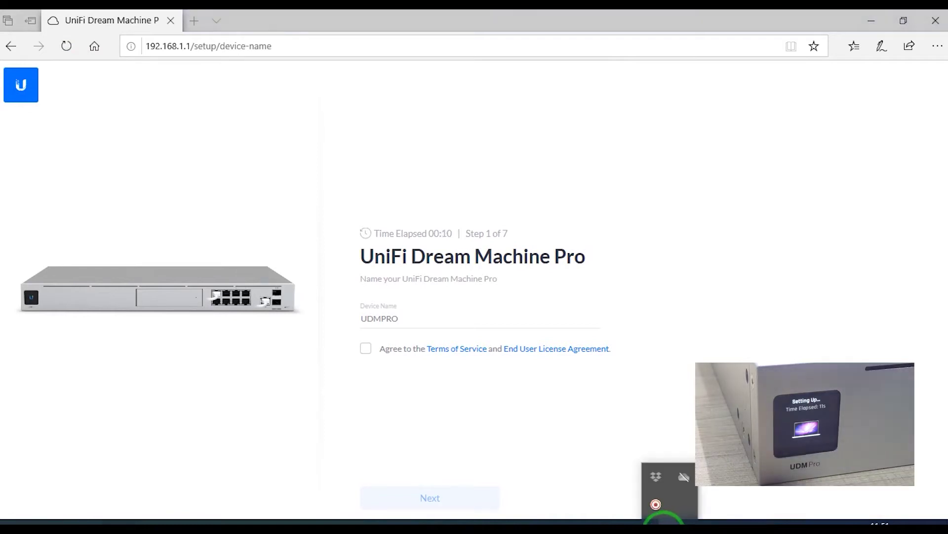
click(436, 315)
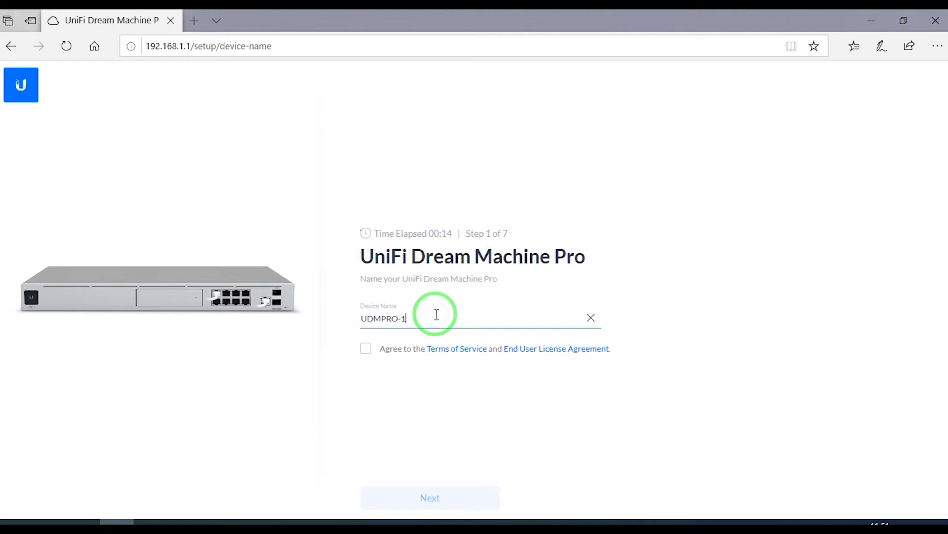
click(429, 498)
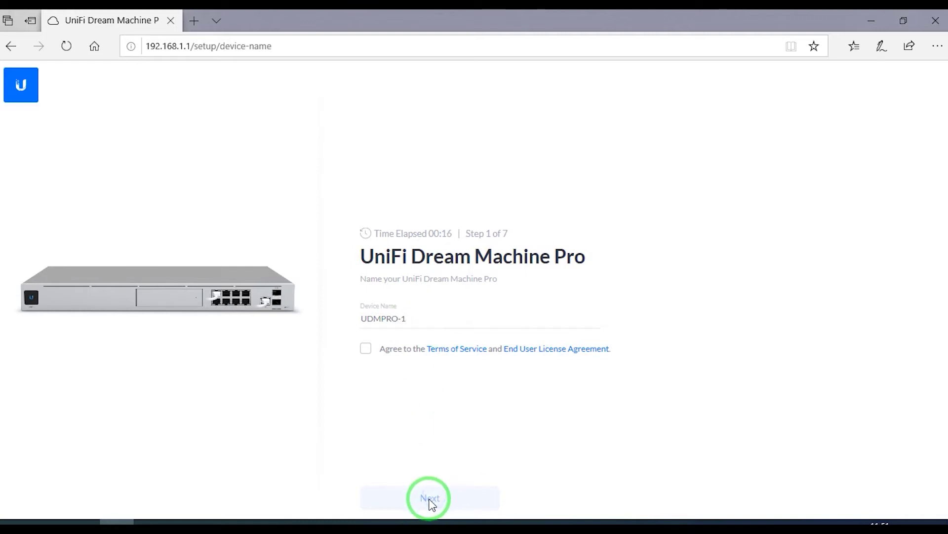
click(366, 348)
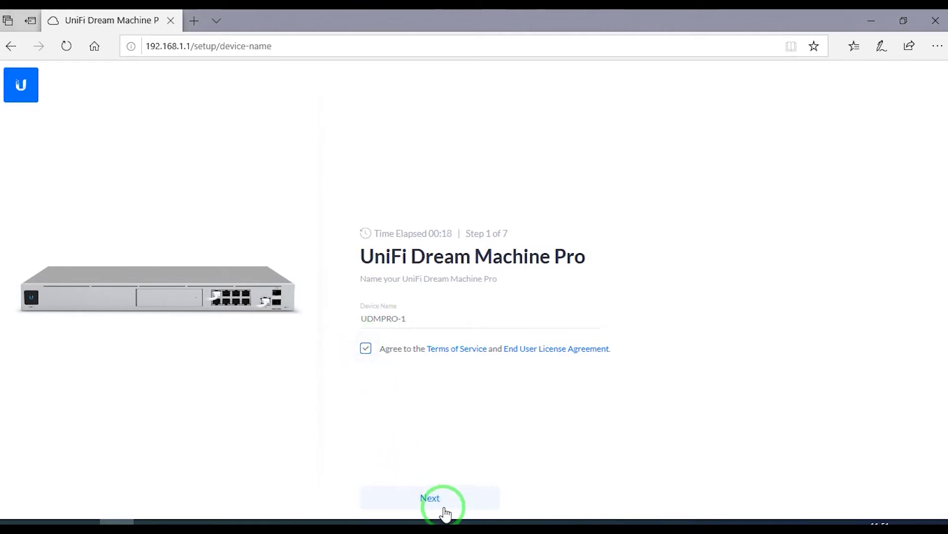
click(429, 498)
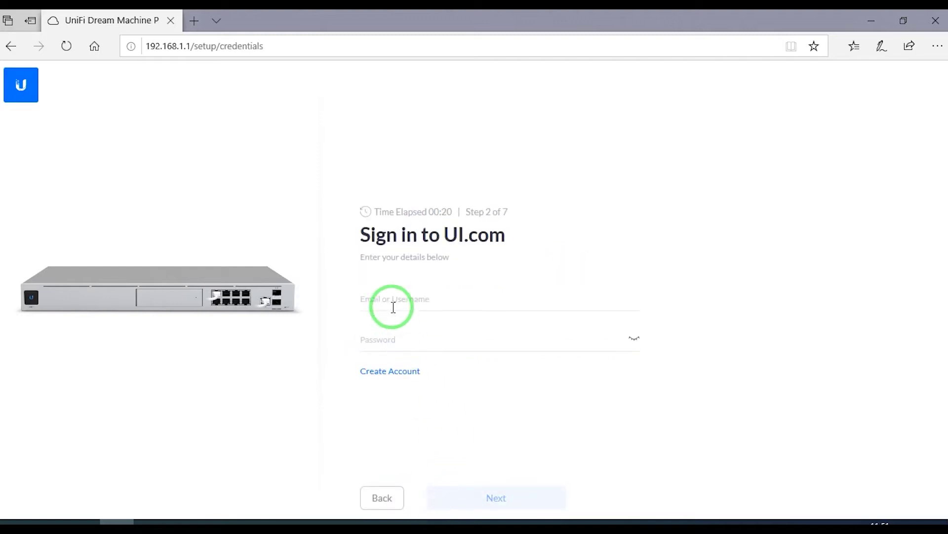
click(399, 303)
key(Tab)
- Enter the password, sign in, and accept the daily update schedule and configuration
text(••)
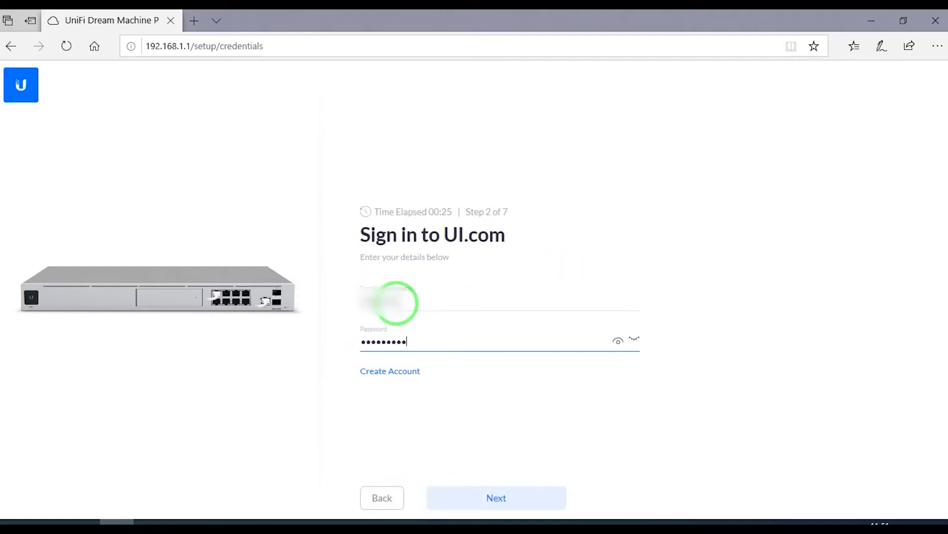
click(495, 498)
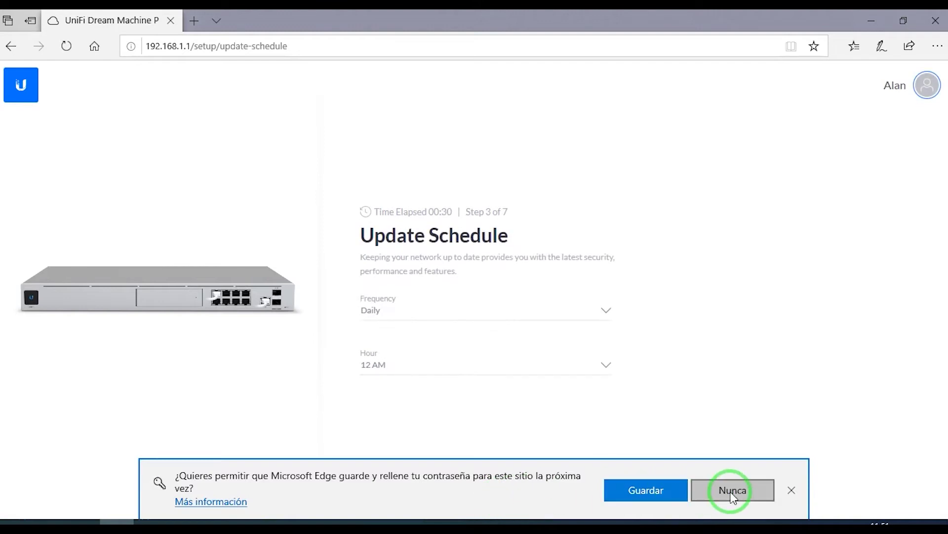
click(652, 491)
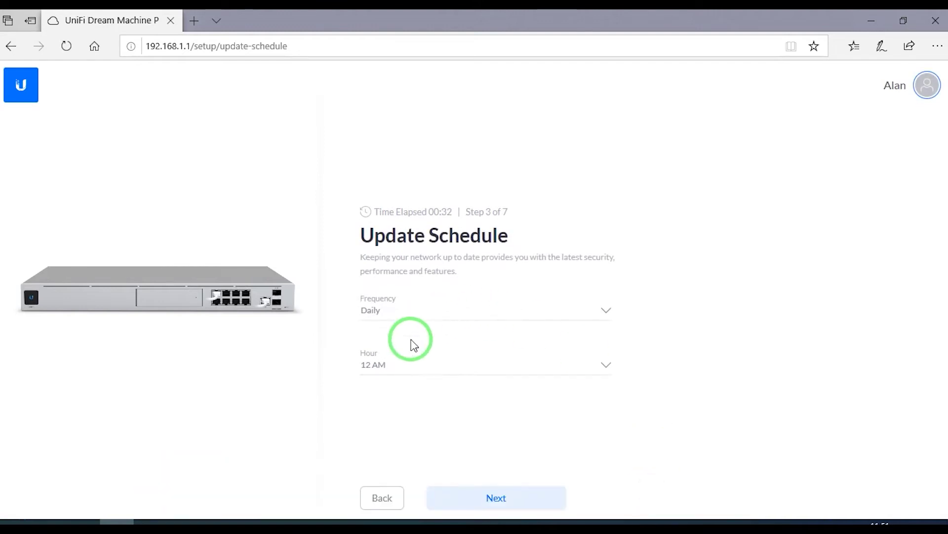
click(496, 497)
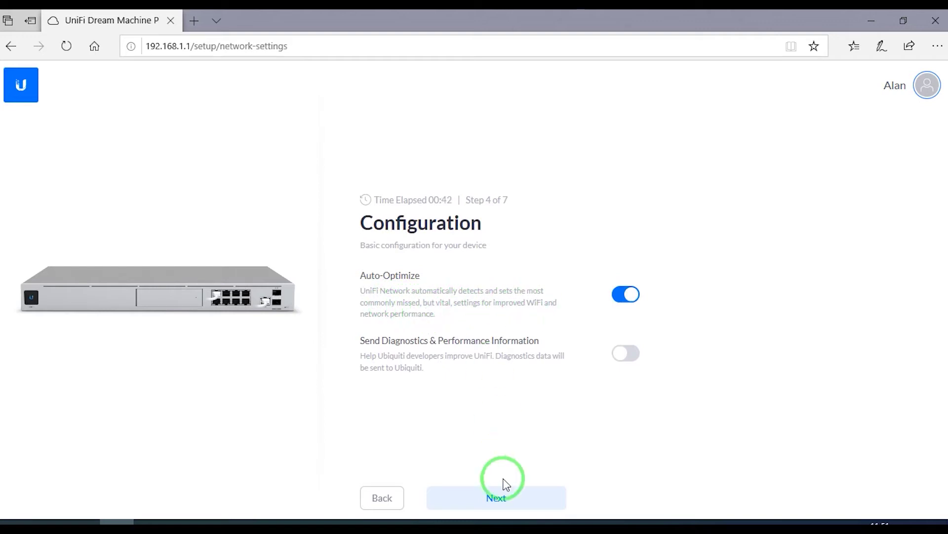
click(502, 496)
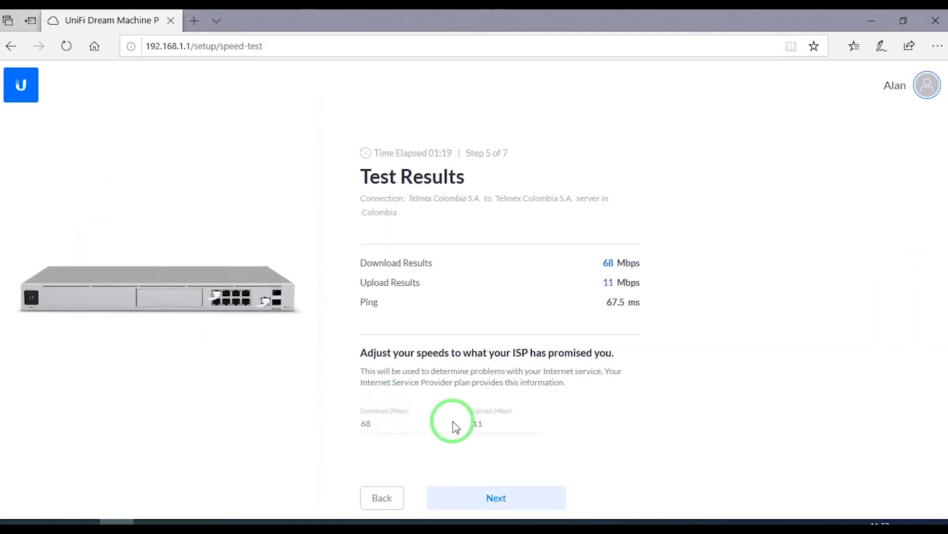
- Accept the 68/11 Mbps test results and finish setup on the Review page
click(478, 422)
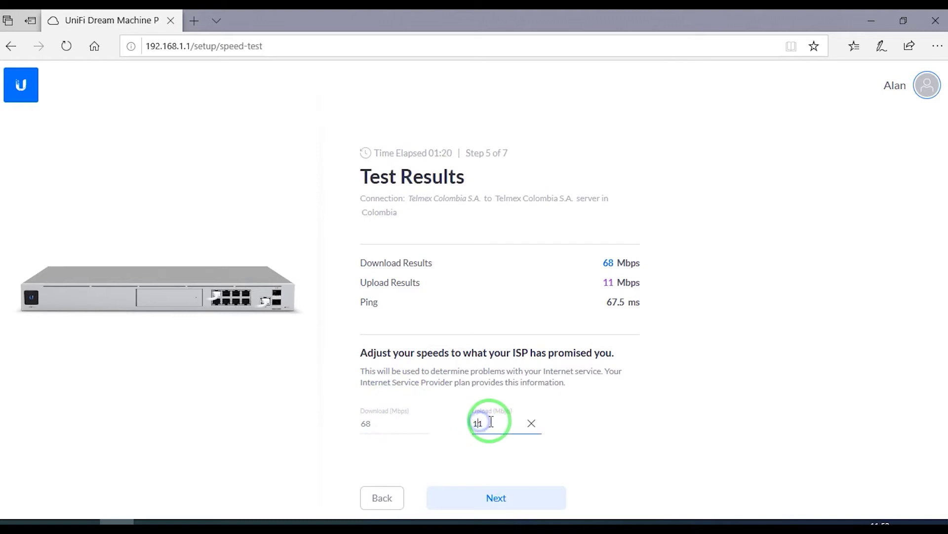
click(496, 499)
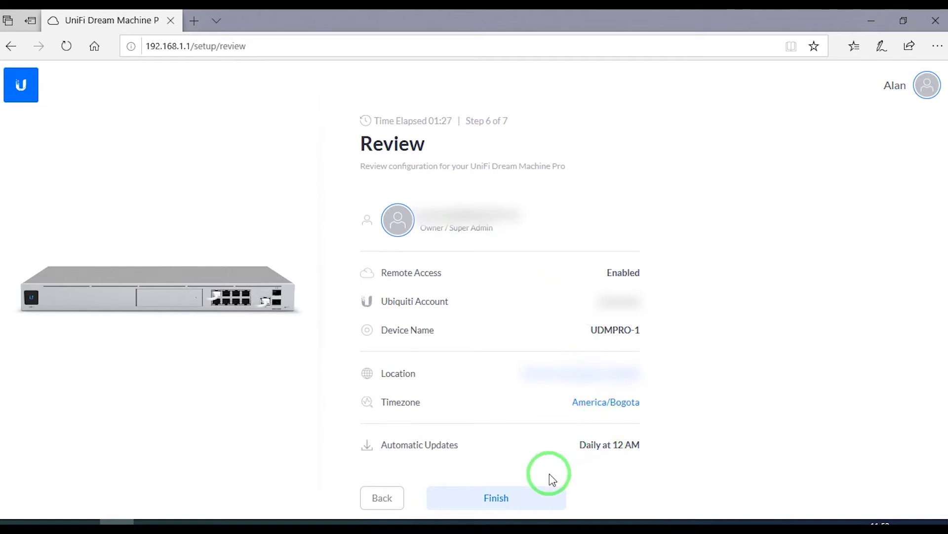
click(510, 499)
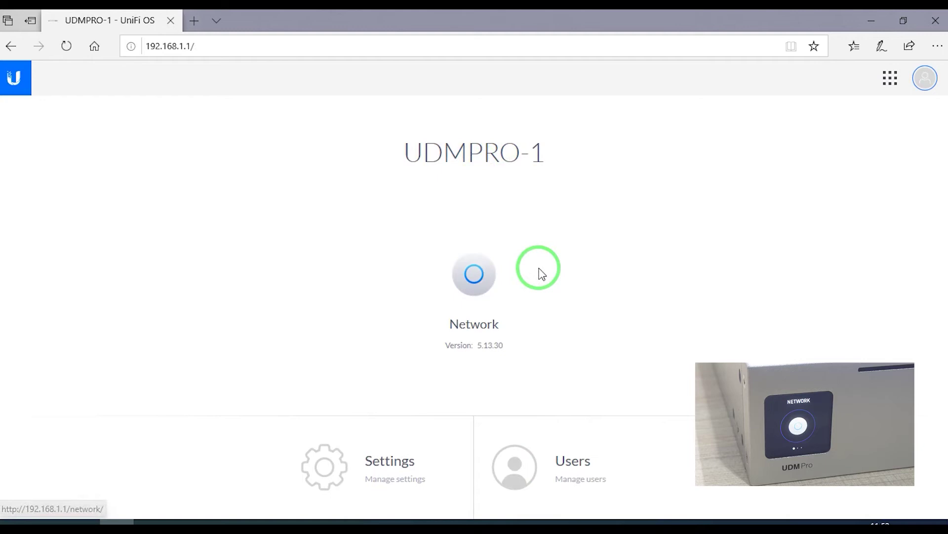
- Close the installation rating prompt and go to Settings > Applications
click(889, 78)
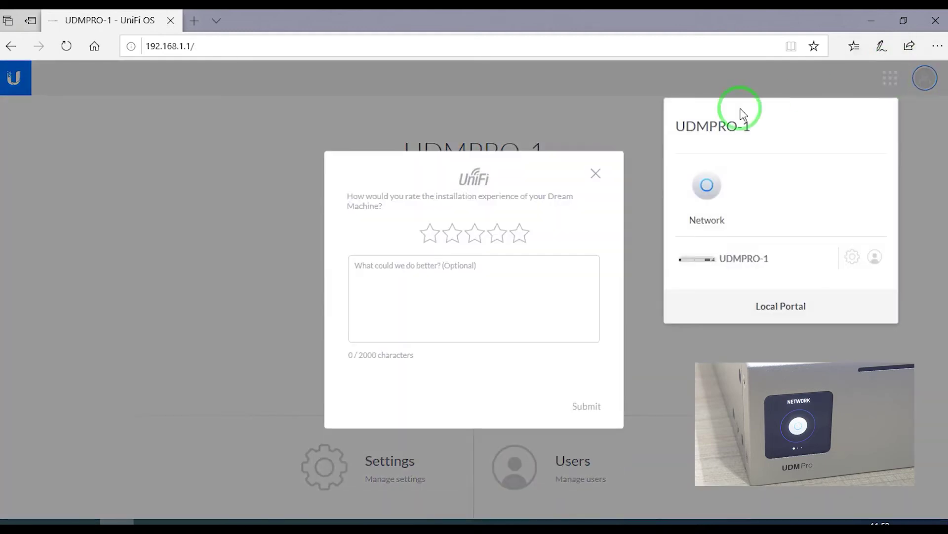
click(596, 173)
click(890, 79)
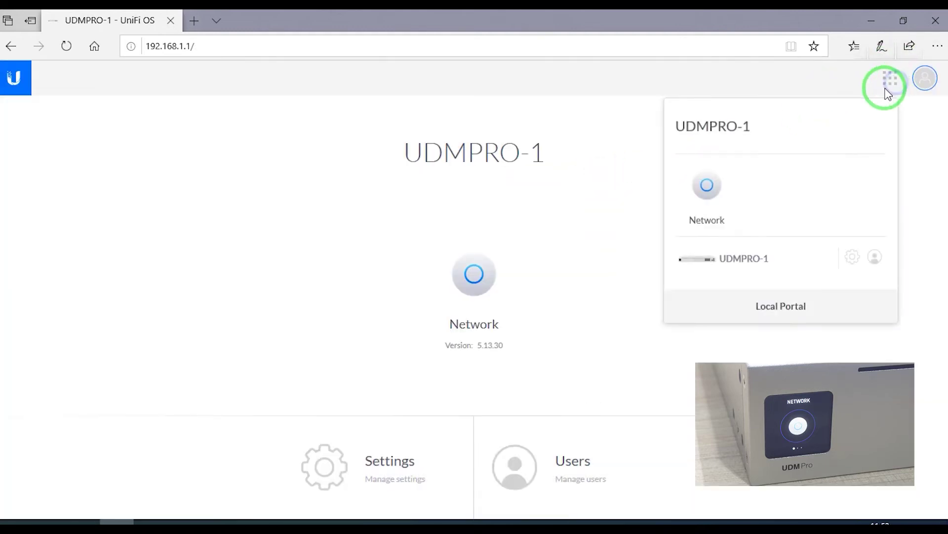
click(794, 306)
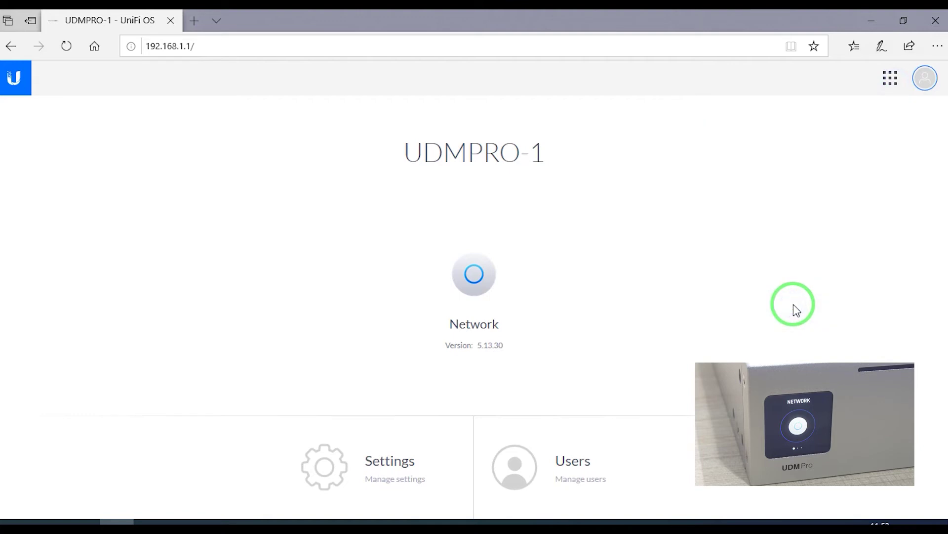
click(392, 464)
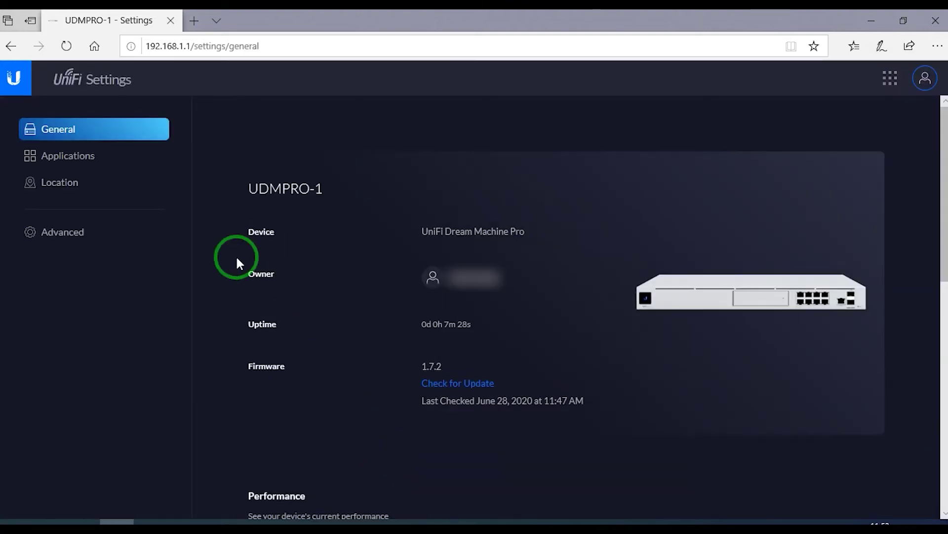
click(53, 154)
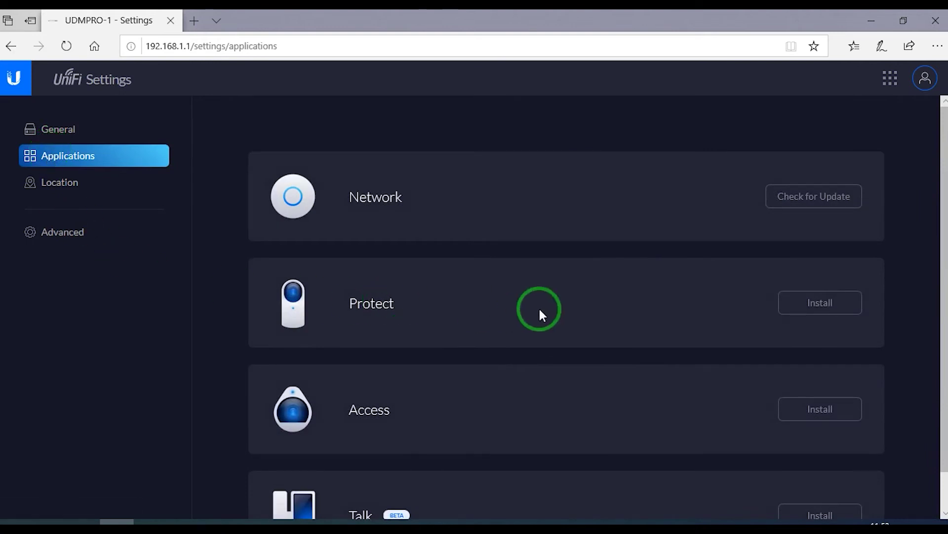
- Install Protect, then launch Network from the applications panel
click(815, 309)
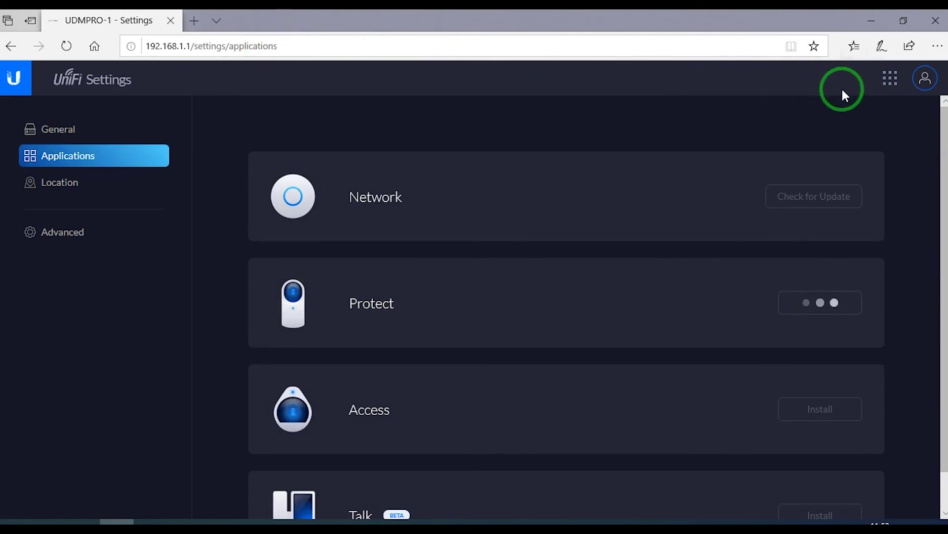
click(892, 85)
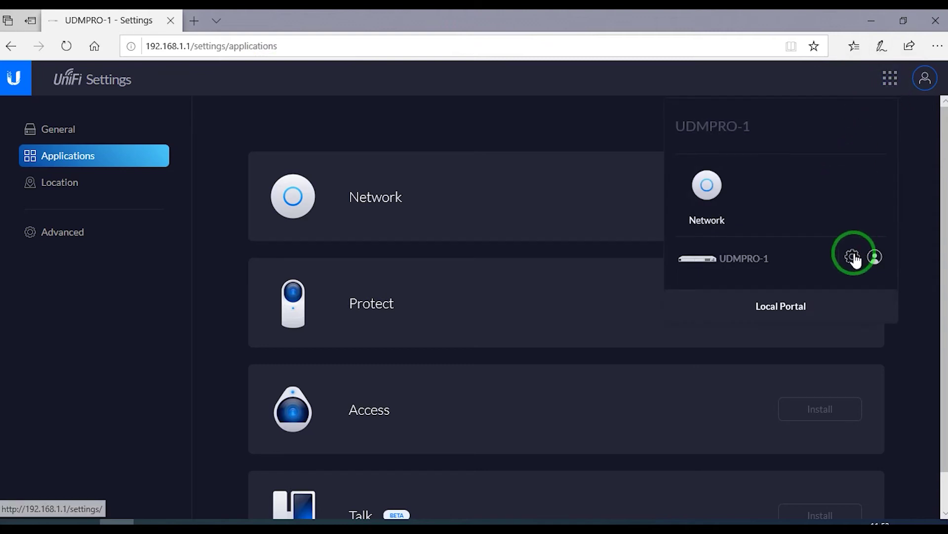
click(712, 187)
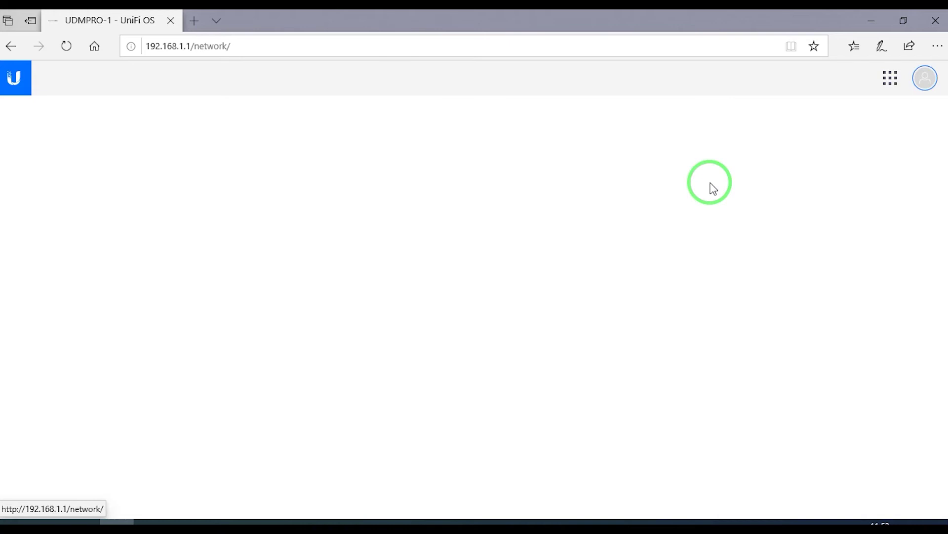
- Reload the 192.168.1.1/network page so the Network dashboard loads
click(375, 47)
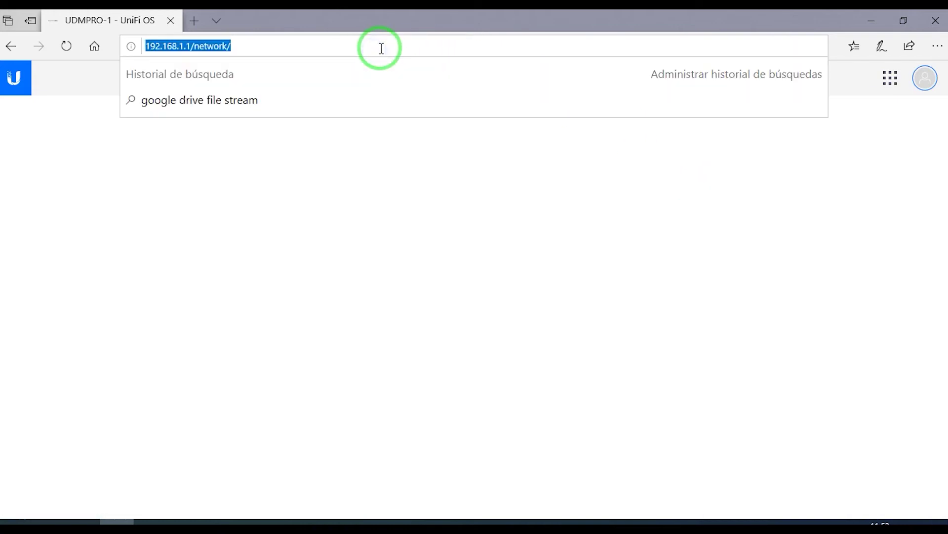
key(Return)
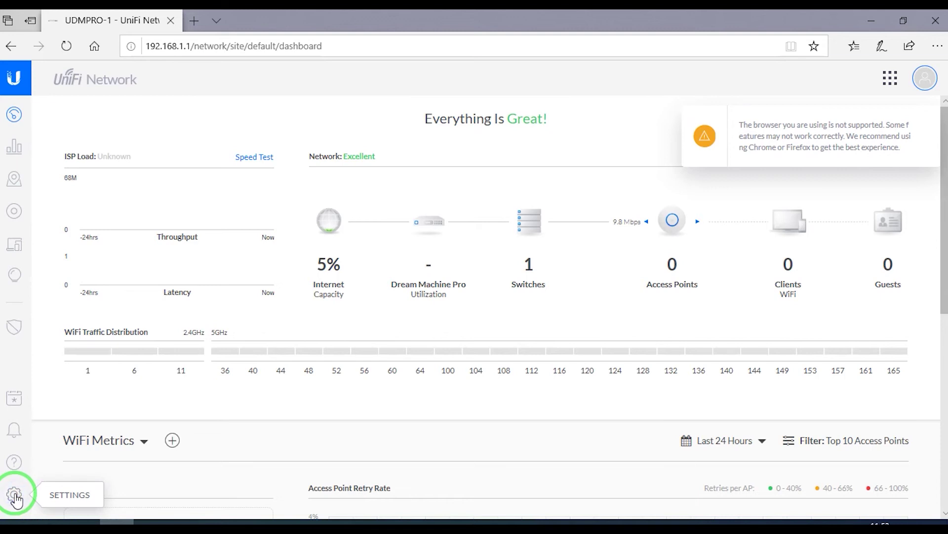
- Open Network settings, view DPI, and switch to the new settings interface
click(15, 495)
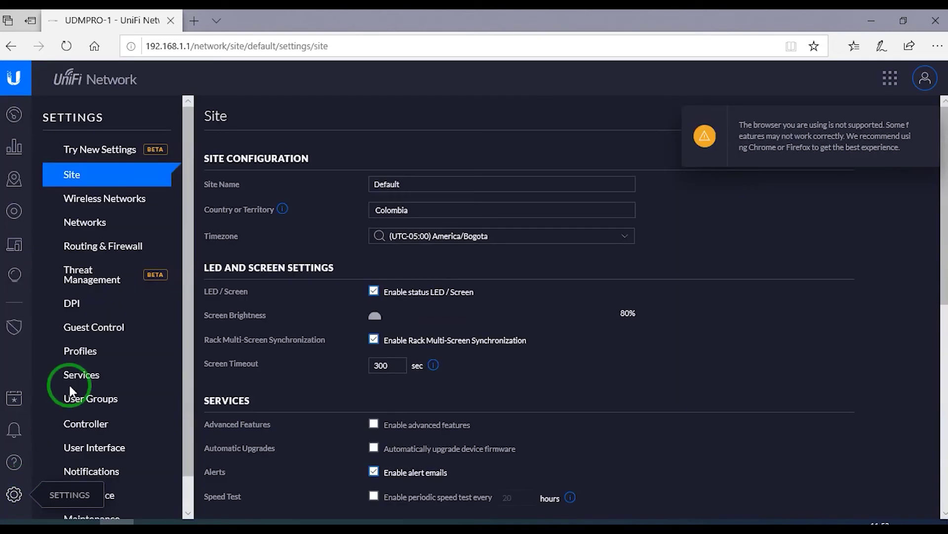
click(71, 303)
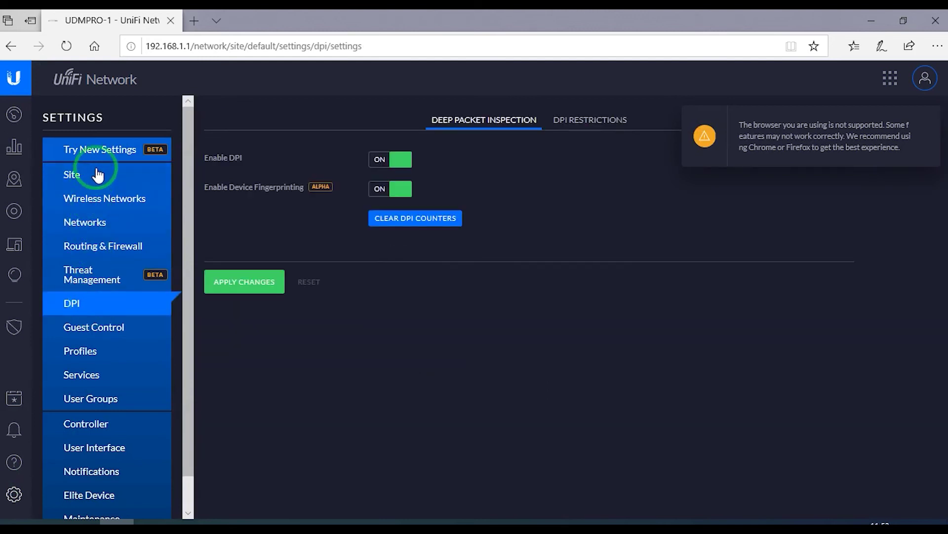
click(105, 153)
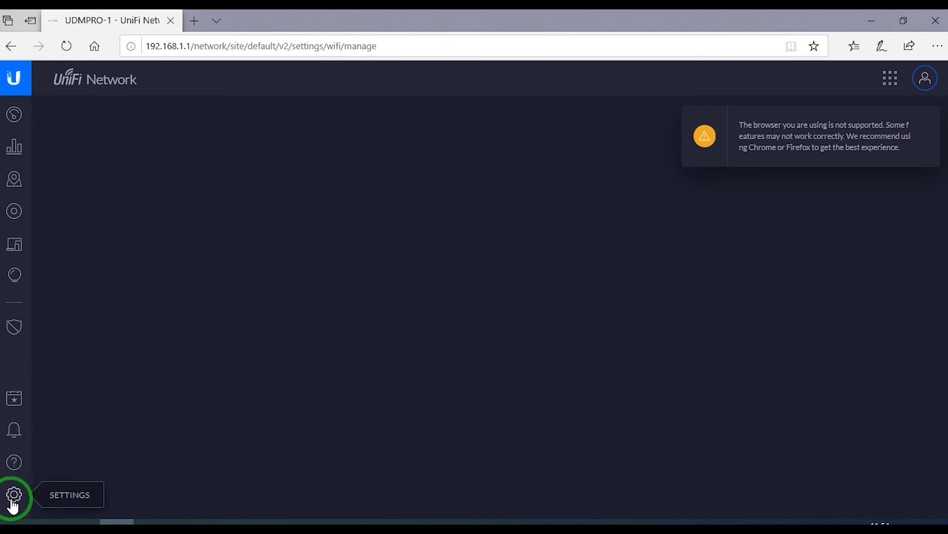
- In Chrome, load 192.168.1.1 and proceed past the certificate privacy warning
click(254, 47)
click(234, 322)
click(264, 185)
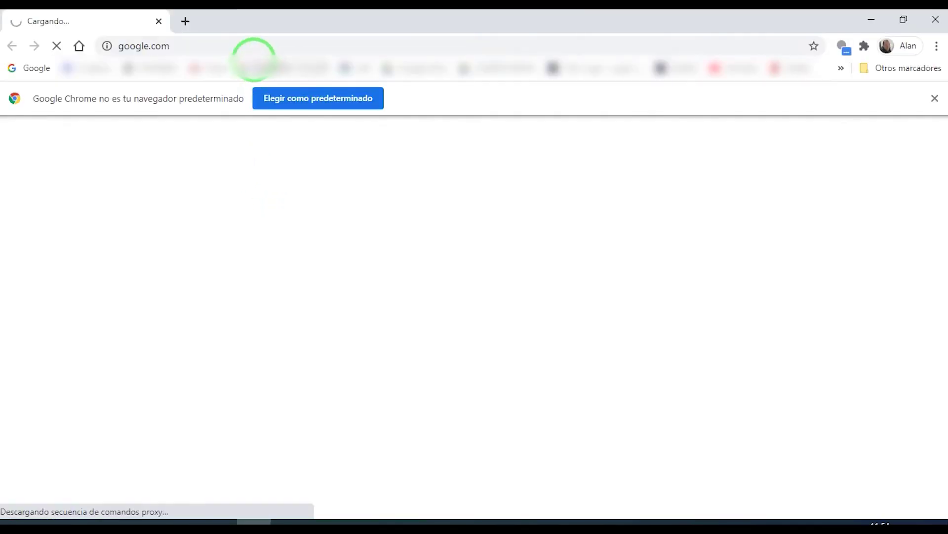
click(262, 45)
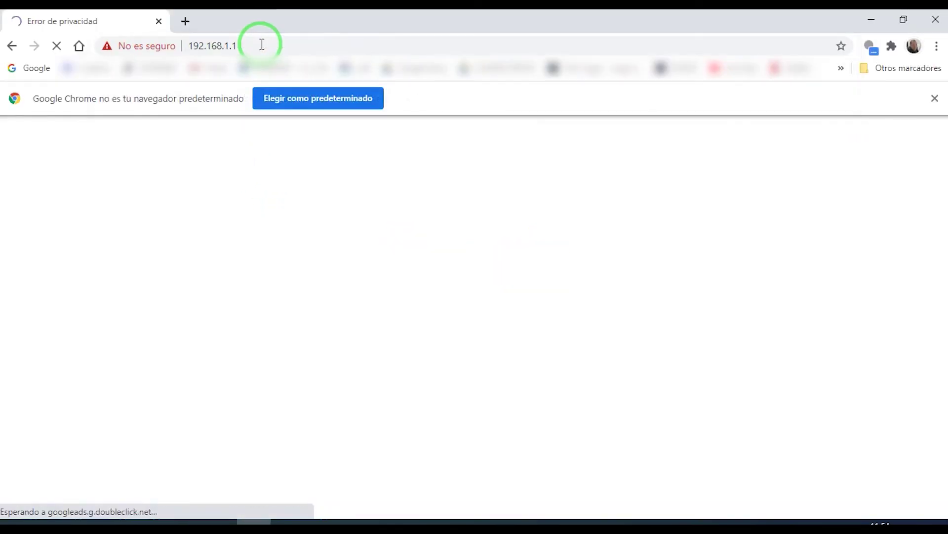
click(367, 450)
scroll(366, 451, down, 2)
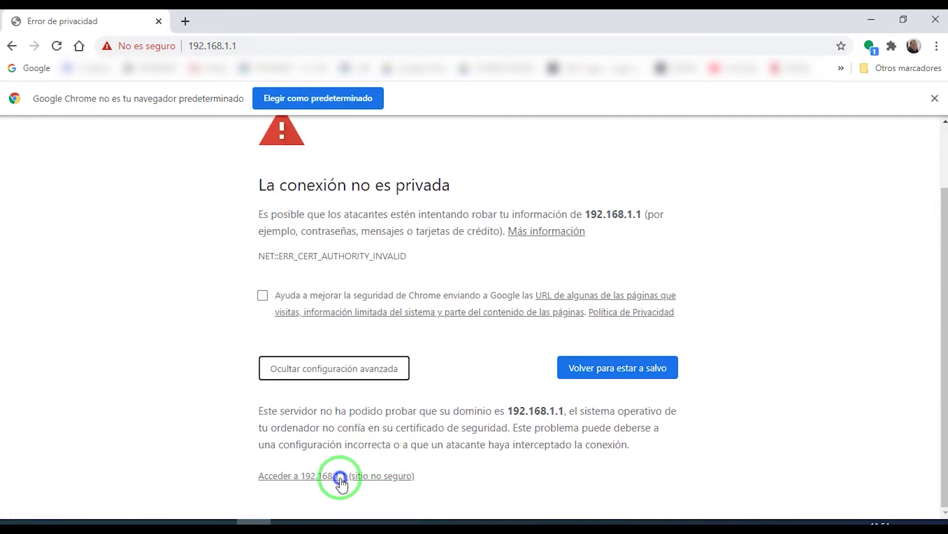
click(339, 483)
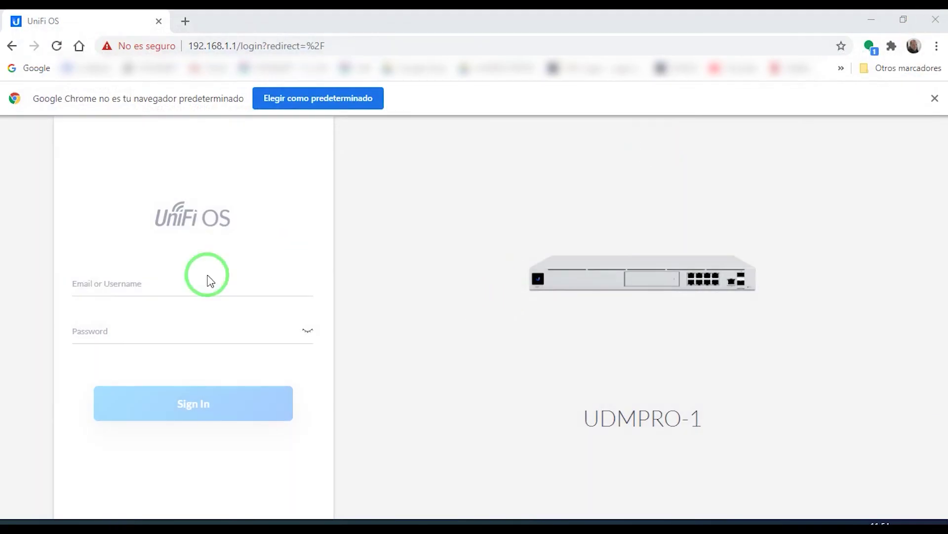
- Sign in with the saved username and install Access from Settings > Applications
click(189, 283)
key(Return)
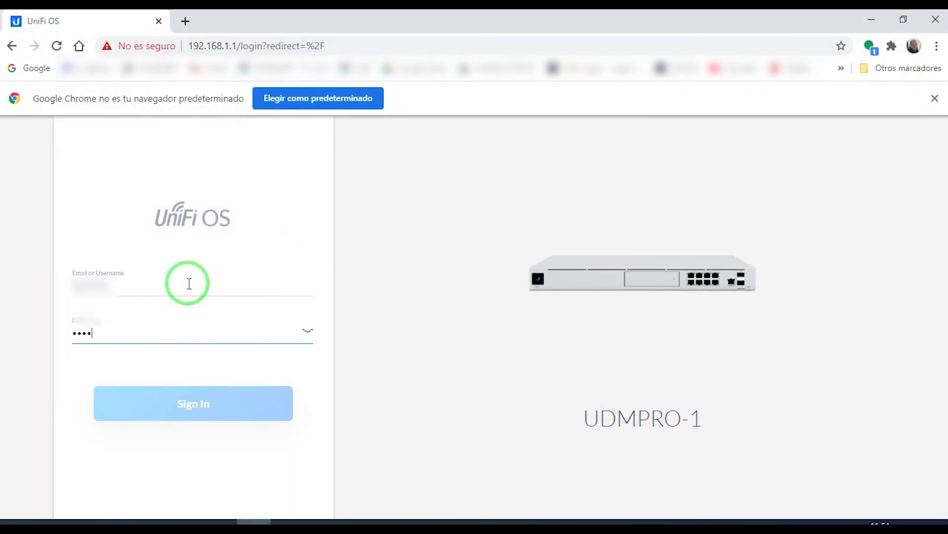
click(197, 414)
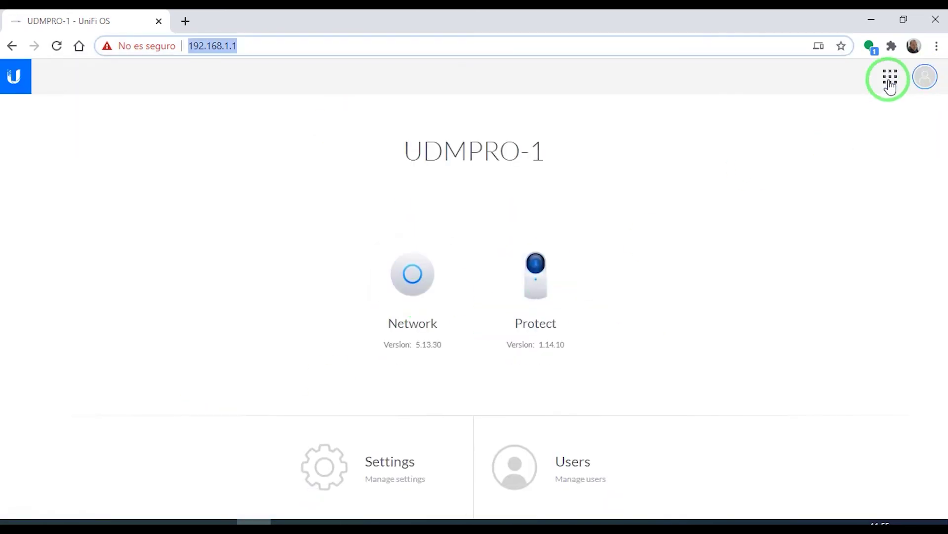
click(890, 82)
click(850, 254)
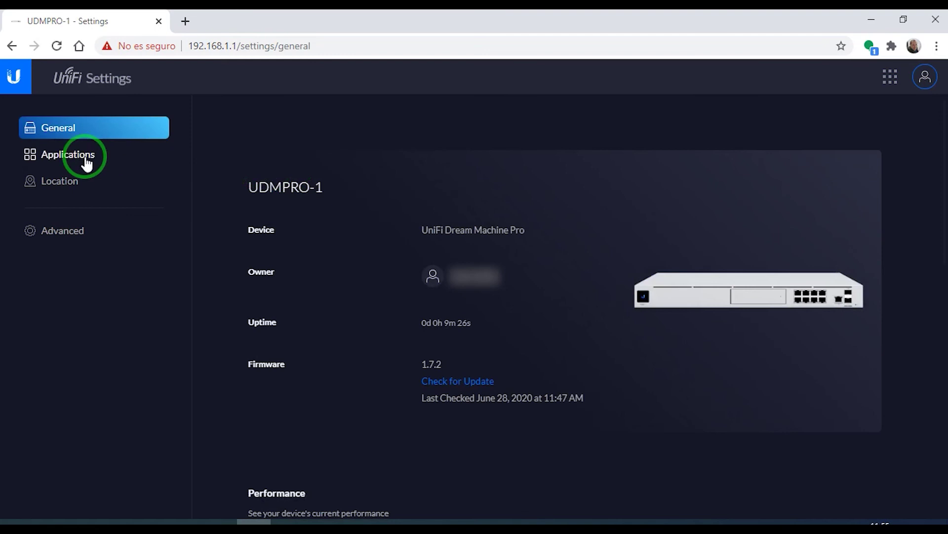
click(85, 157)
click(832, 410)
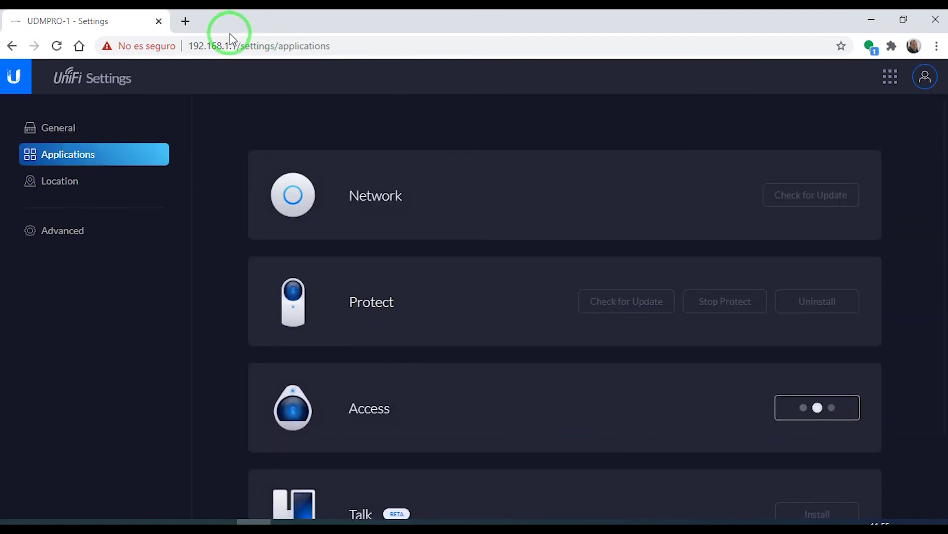
- Open 192.168.1.1 in a new tab to view the updated console home
click(185, 21)
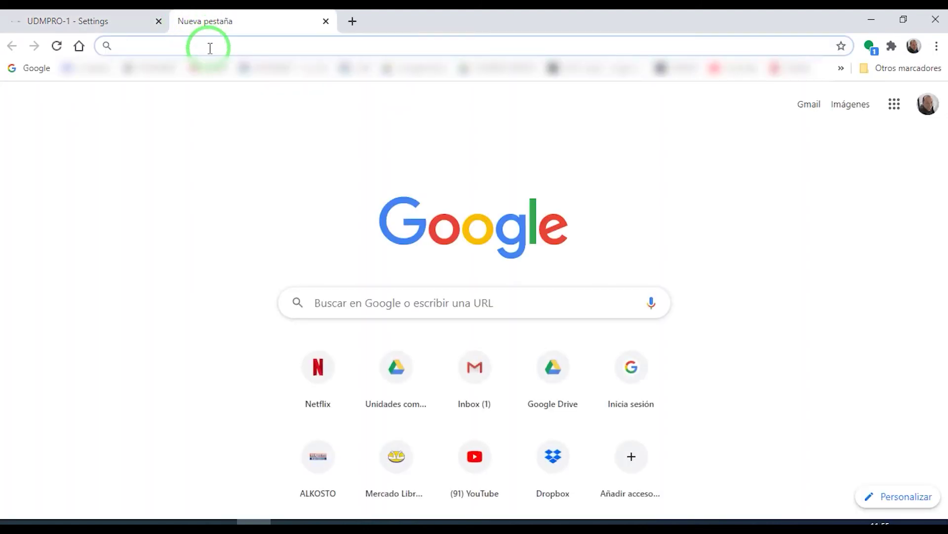
text(192.168.1.1)
key(Return)
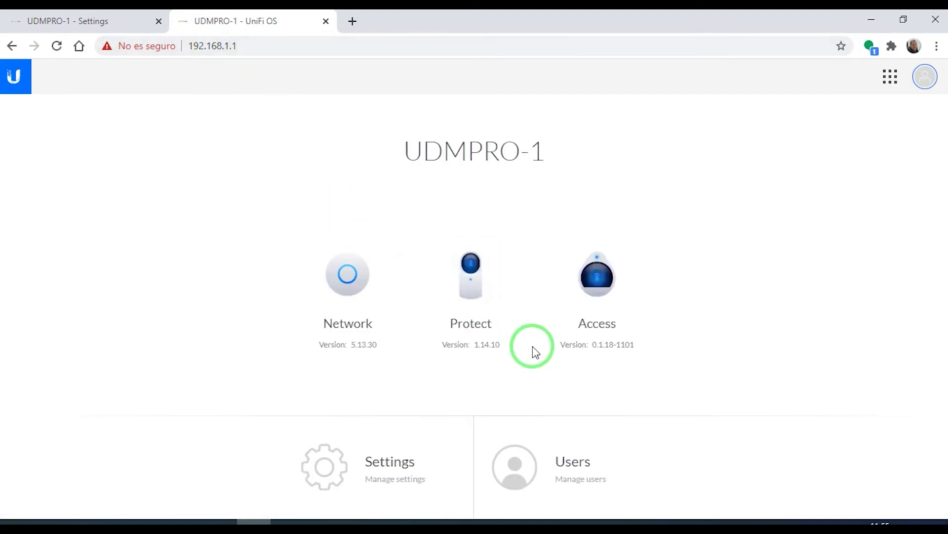
- From the Network app's settings, go to Internet Security > Threat Management
click(331, 270)
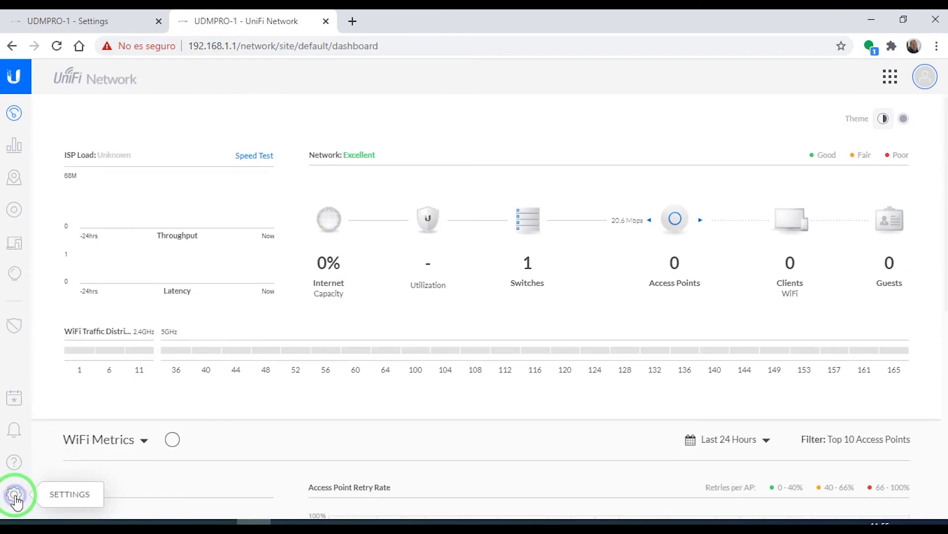
click(17, 493)
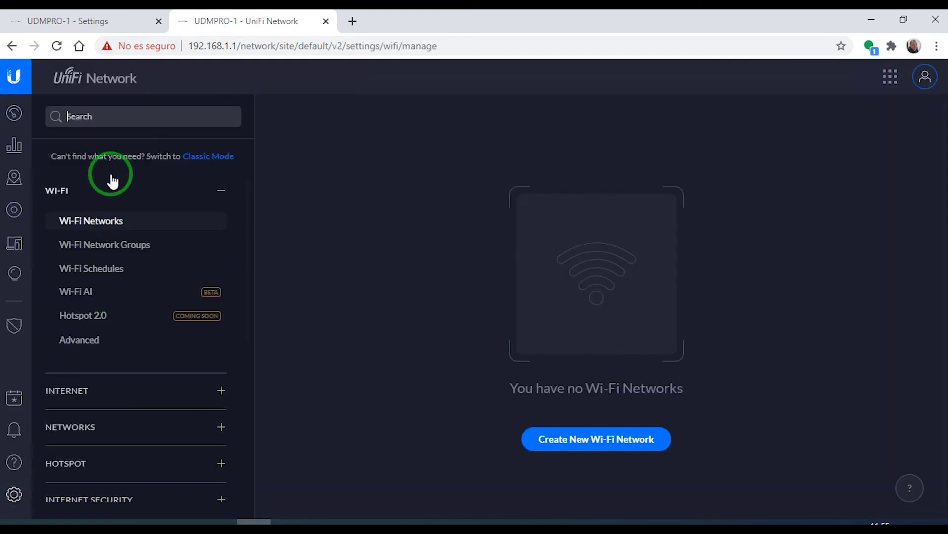
click(94, 427)
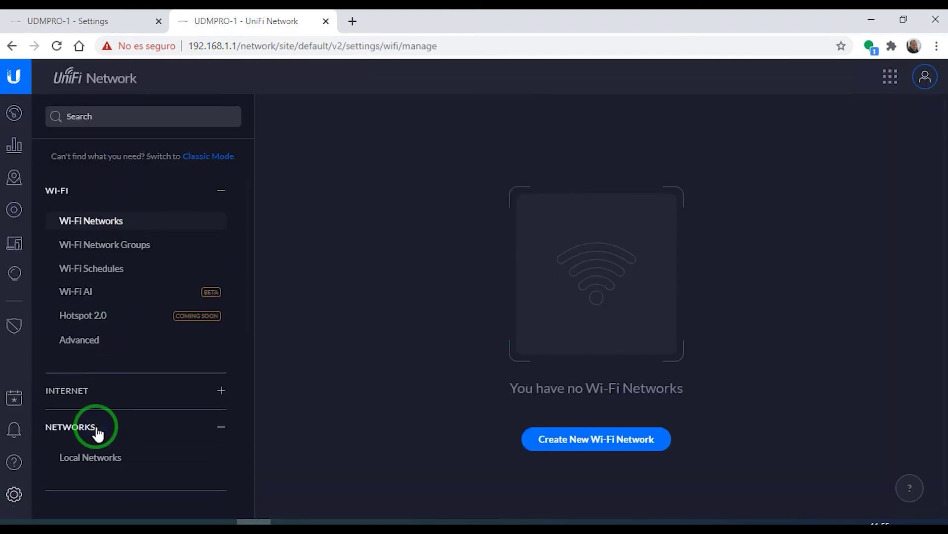
scroll(96, 431, down, 3)
scroll(106, 400, down, 2)
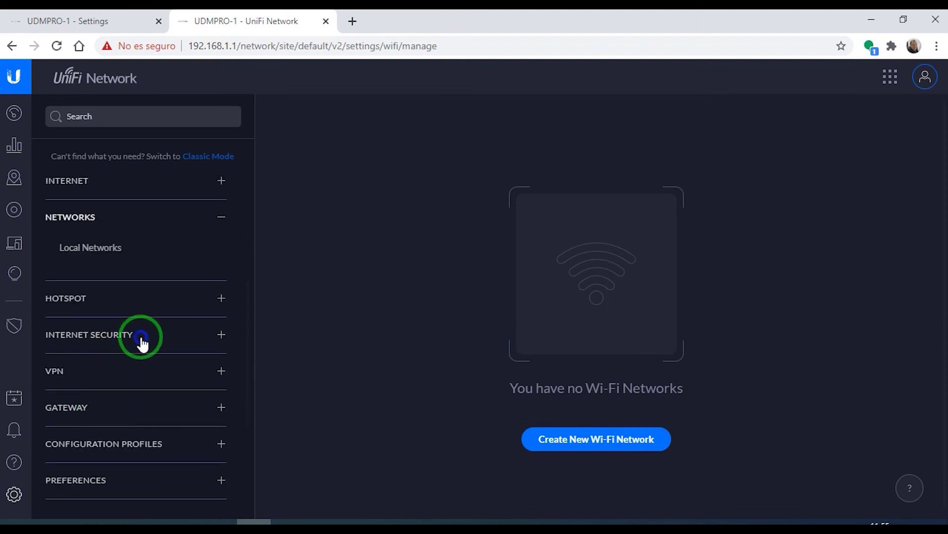
click(139, 337)
click(121, 363)
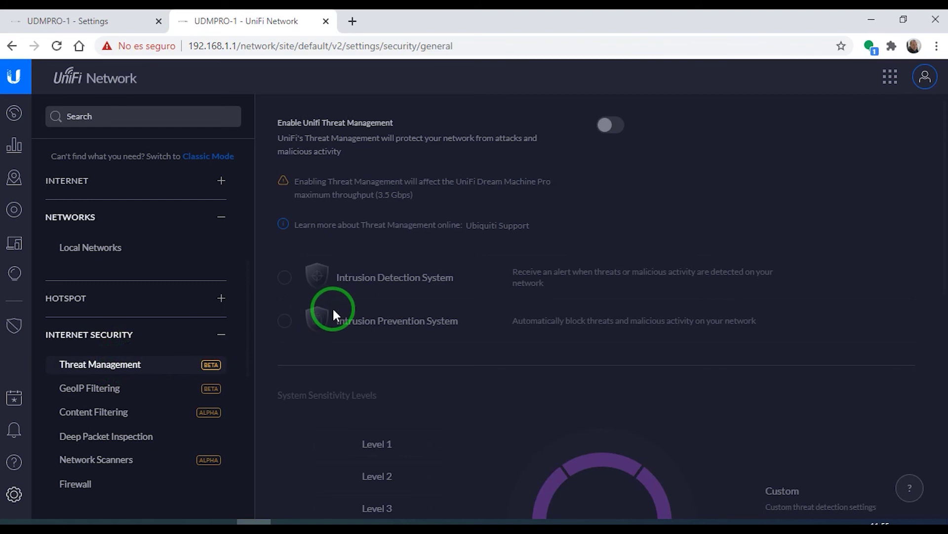
- Enable UniFi Threat Management in Intrusion Detection System mode and apply the changes
click(616, 125)
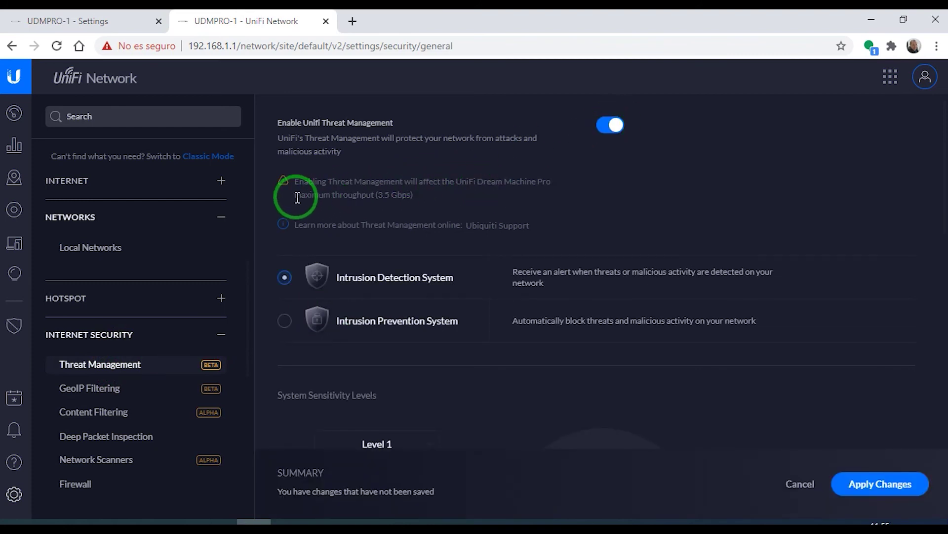
drag(295, 194, 400, 210)
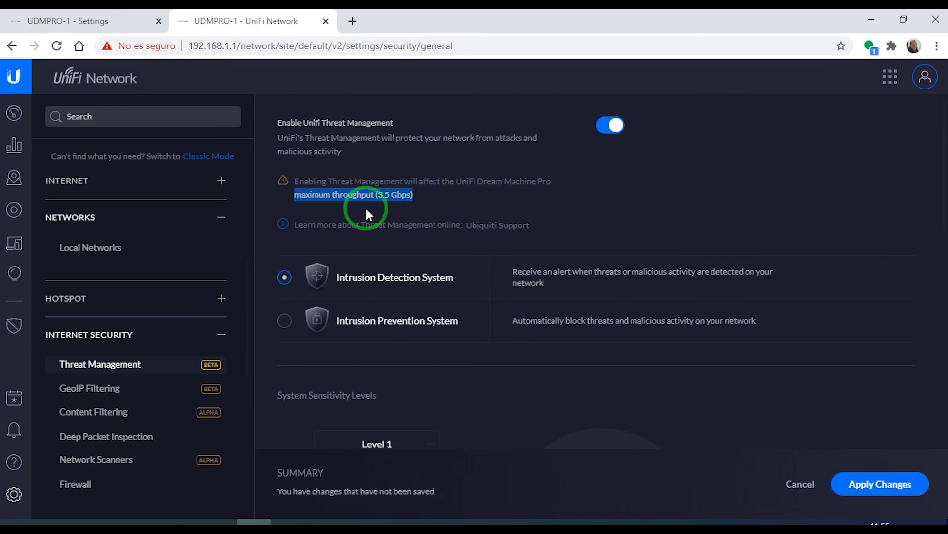
click(884, 483)
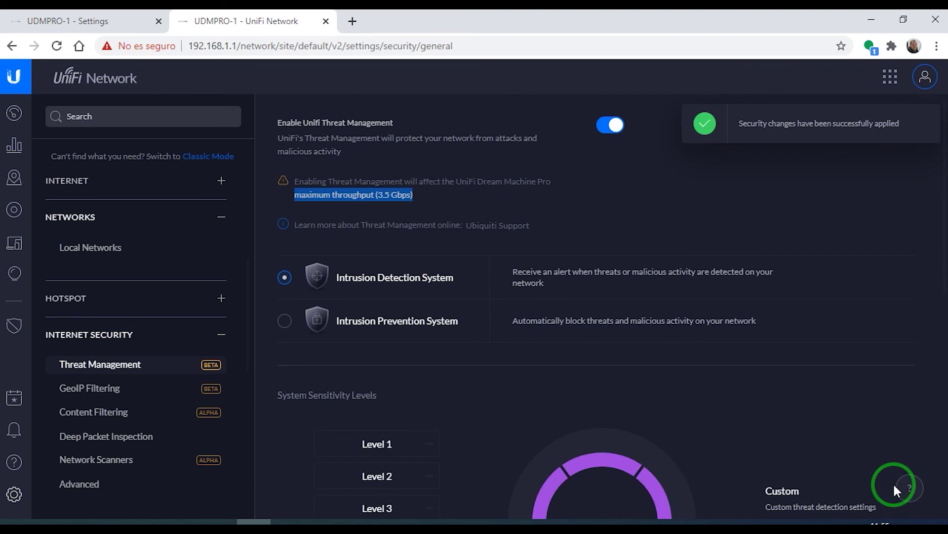
scroll(180, 334, down, 2)
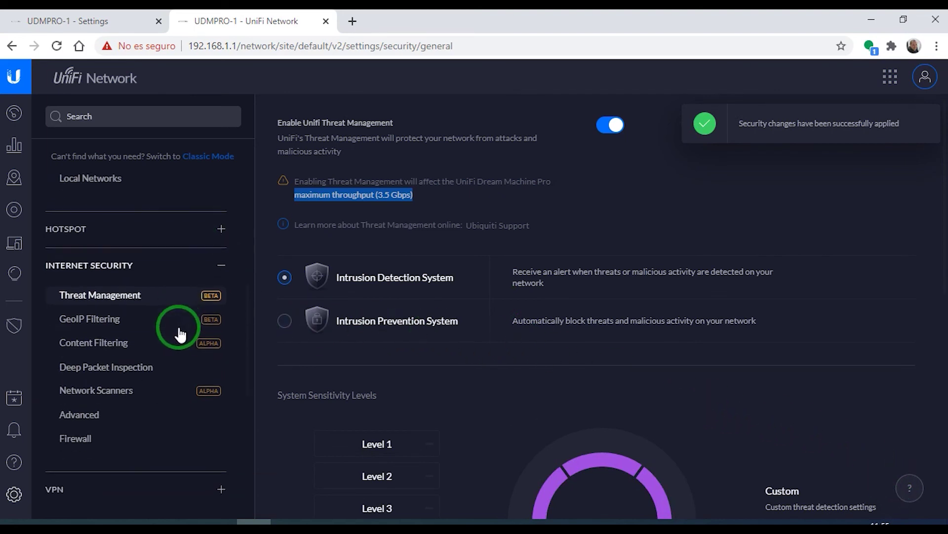
scroll(180, 334, down, 2)
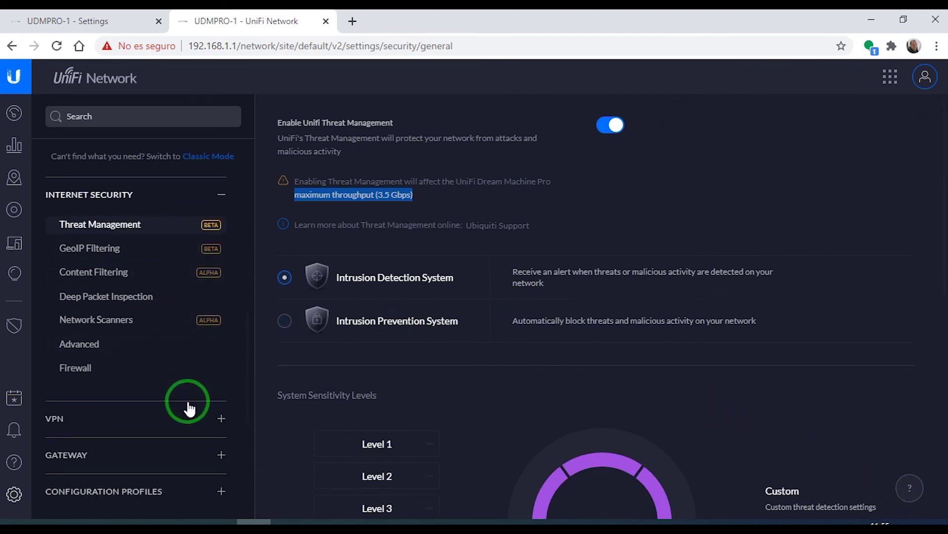
- Go to Network Settings > Device Authentication and select the revealed SSH password
click(101, 304)
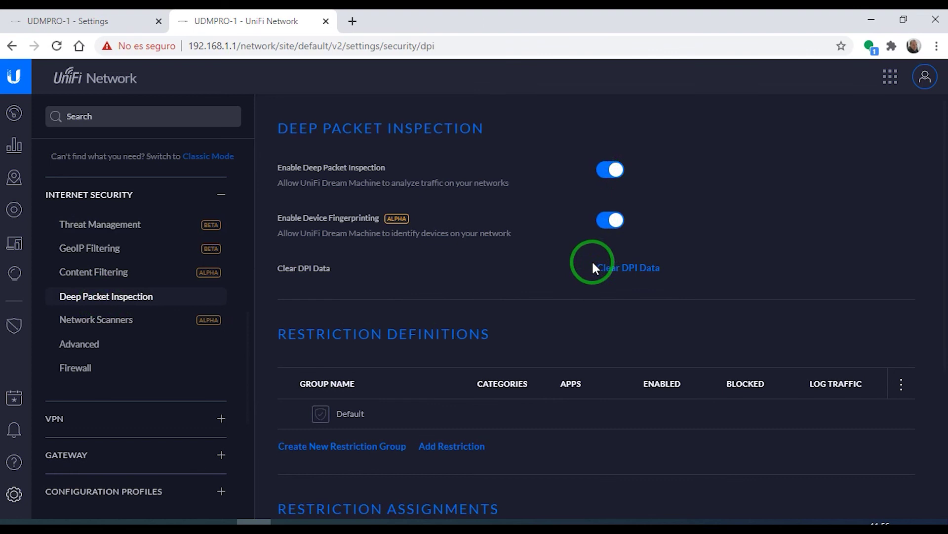
scroll(592, 260, down, 2)
scroll(586, 275, down, 2)
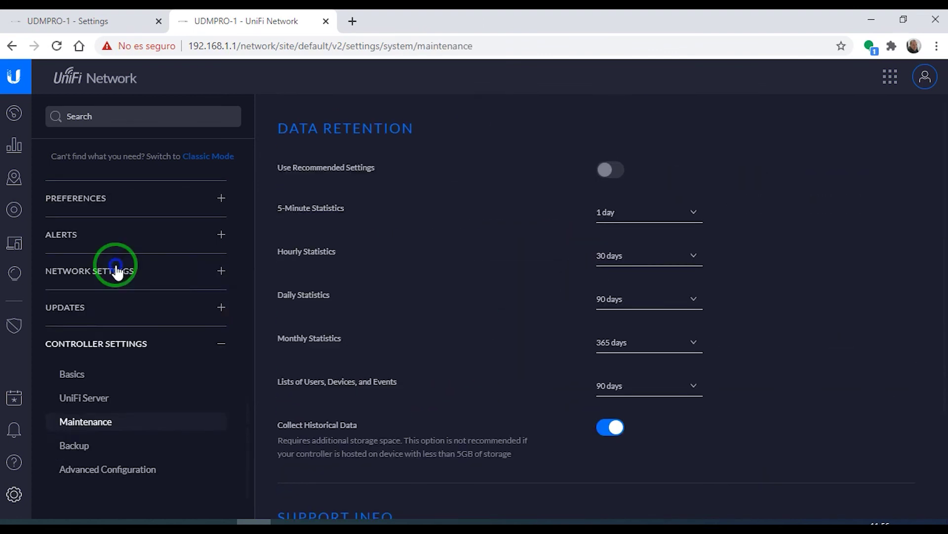
click(116, 271)
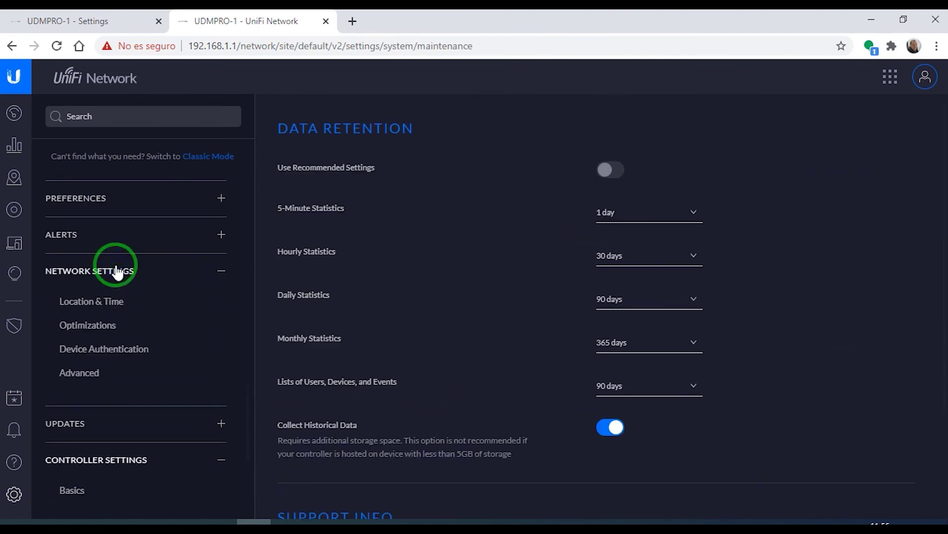
click(96, 353)
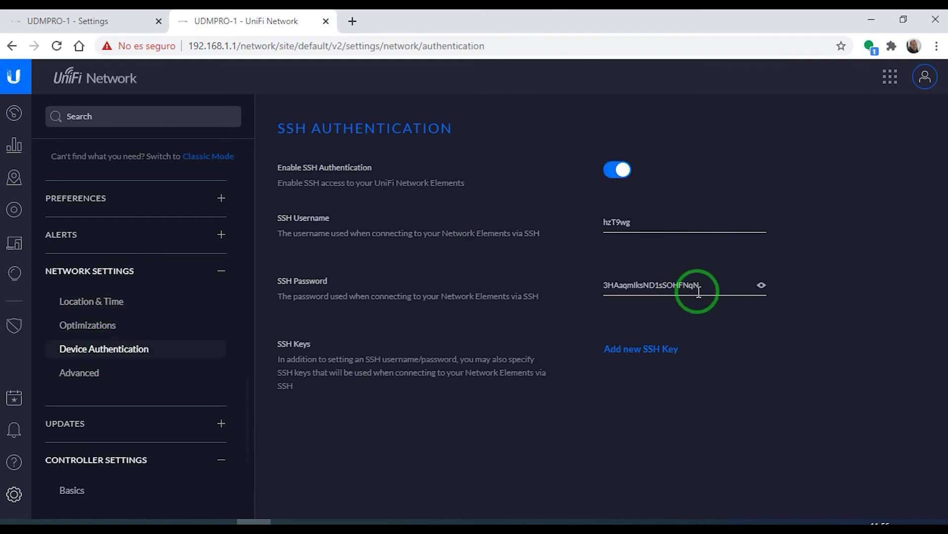
drag(710, 287, 567, 292)
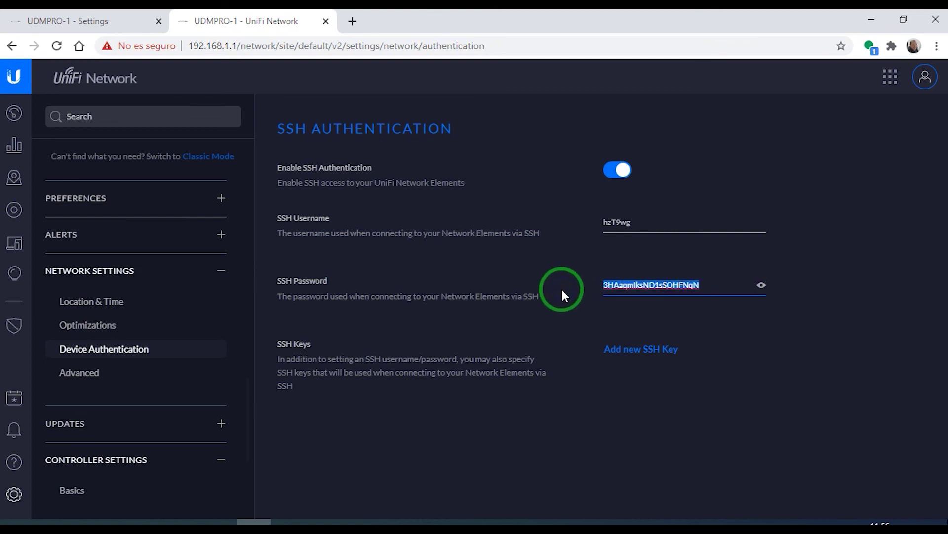